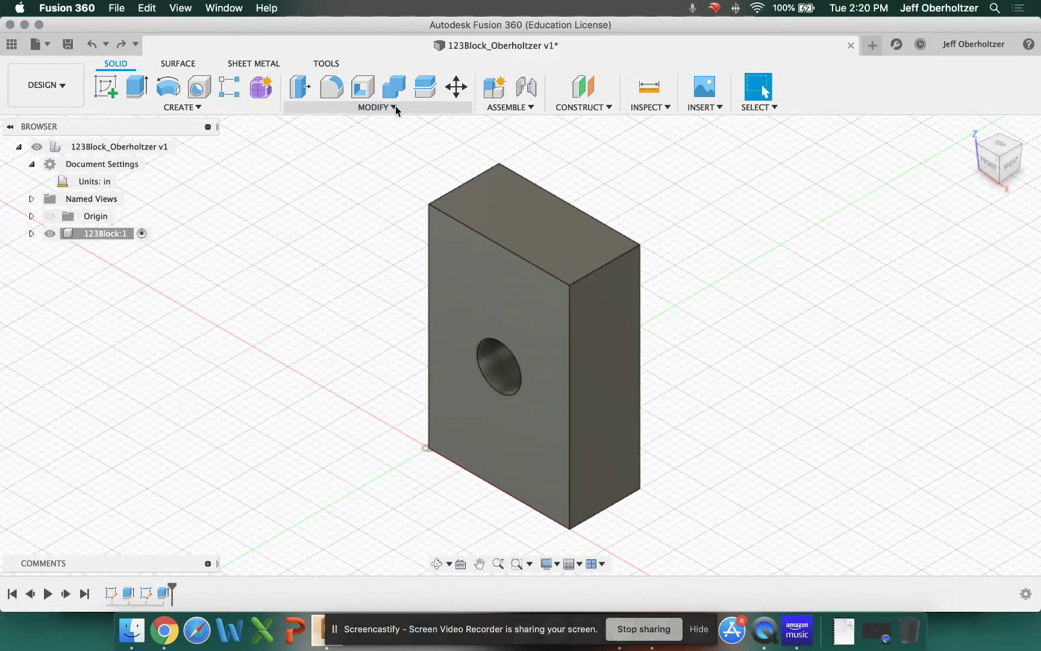
Step: Start a chamfer and pick the block's top and right-side outer edges
{"action": "left_click", "coordinate": [394, 108]}
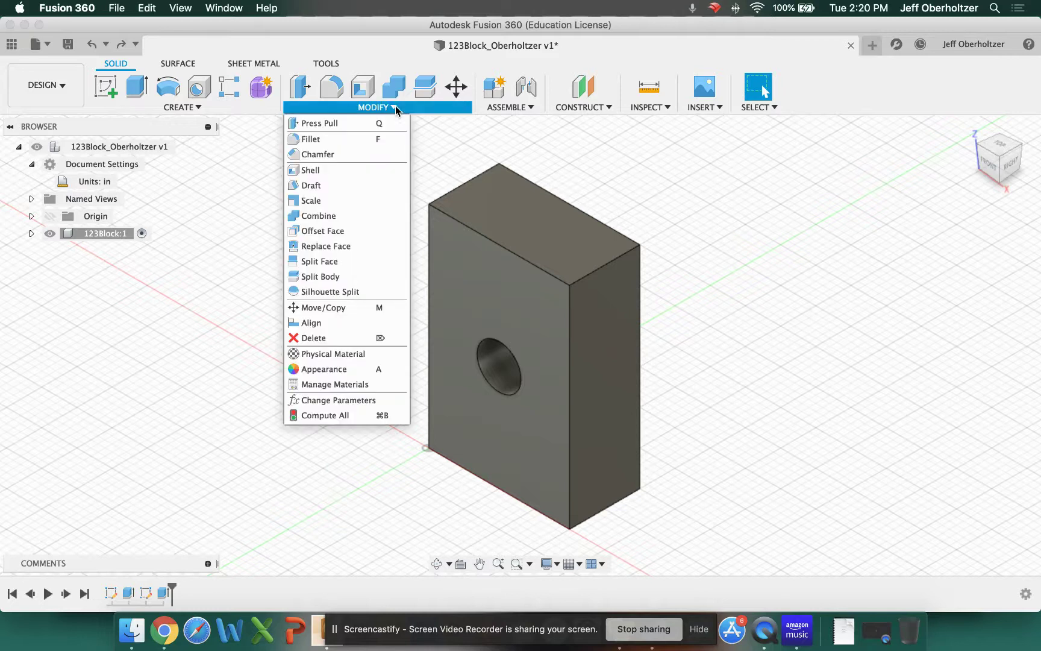
{"action": "left_click", "coordinate": [307, 156]}
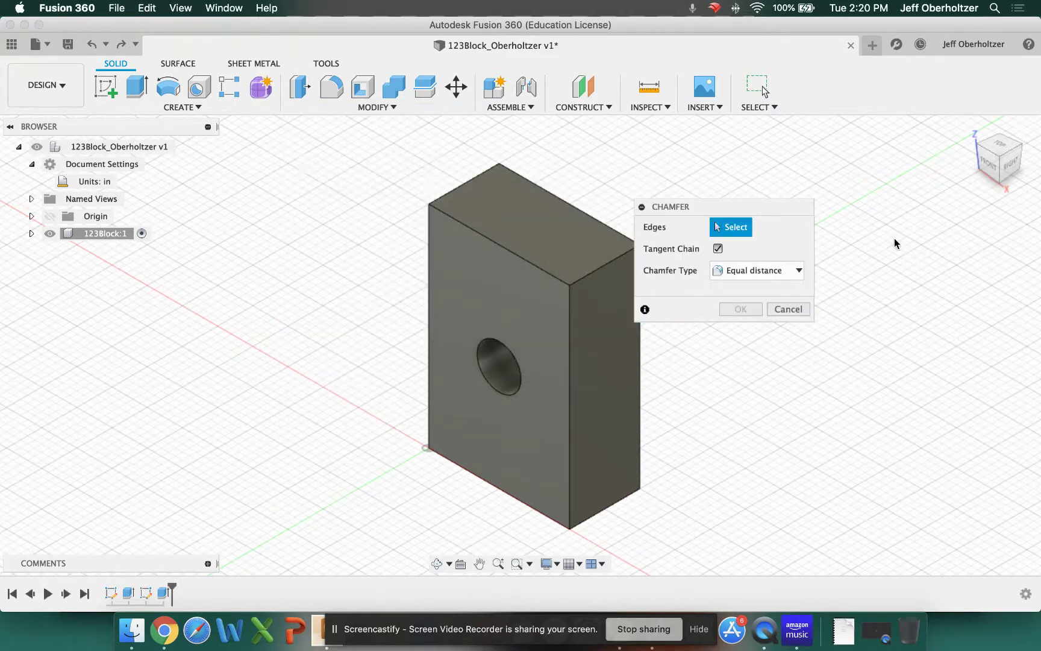
{"action": "left_click_drag", "start_coordinate": [783, 208], "coordinate": [852, 211]}
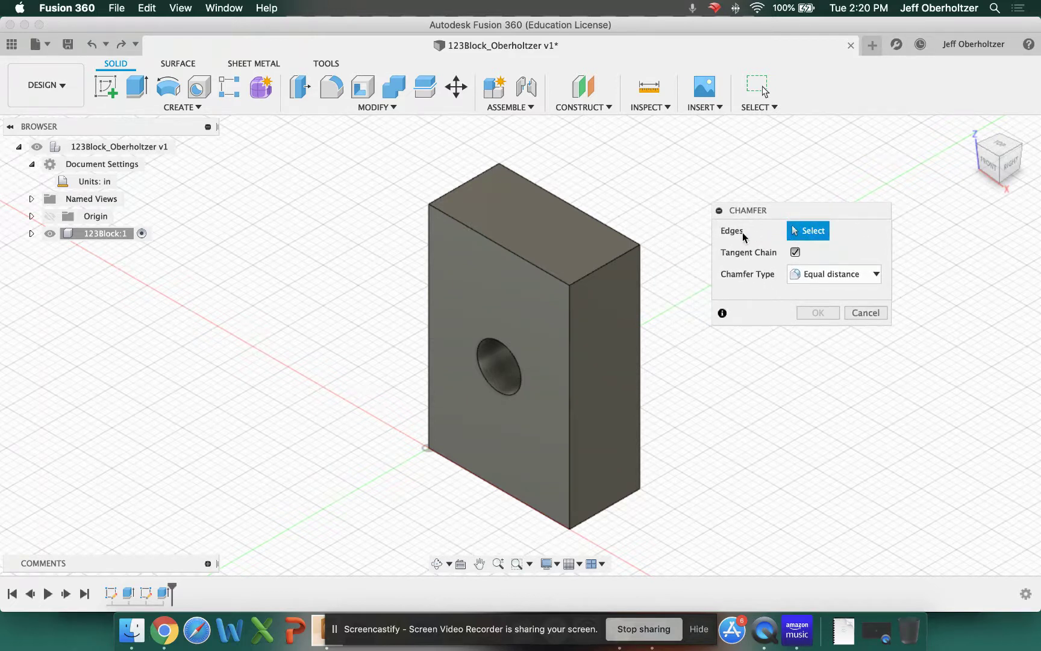
{"action": "left_click", "coordinate": [492, 240]}
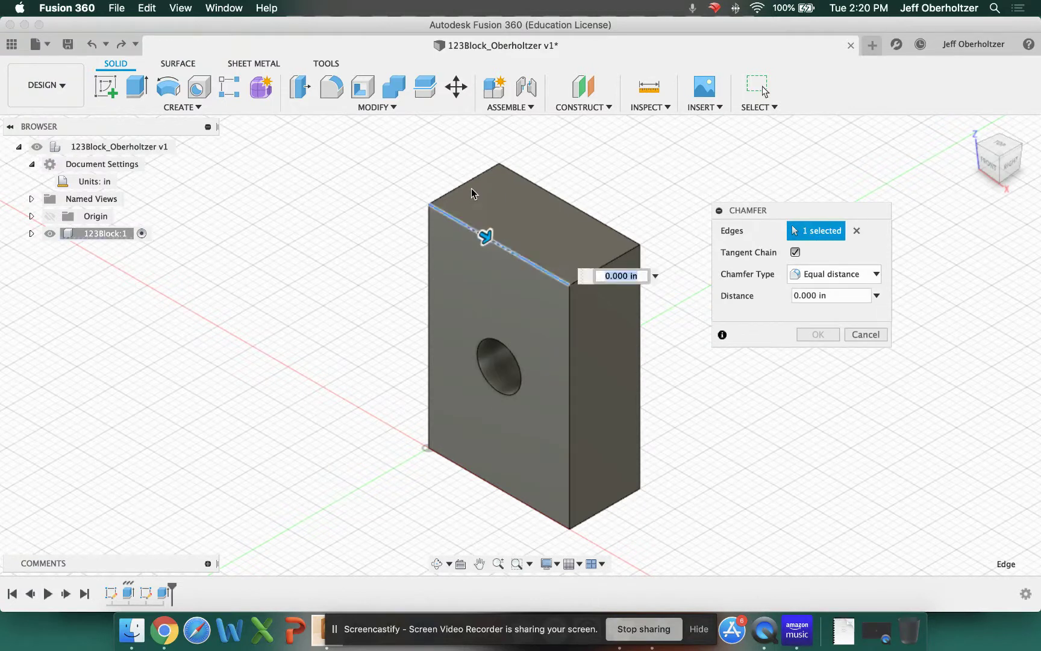
{"action": "left_click", "coordinate": [471, 184]}
{"action": "left_click", "coordinate": [539, 188]}
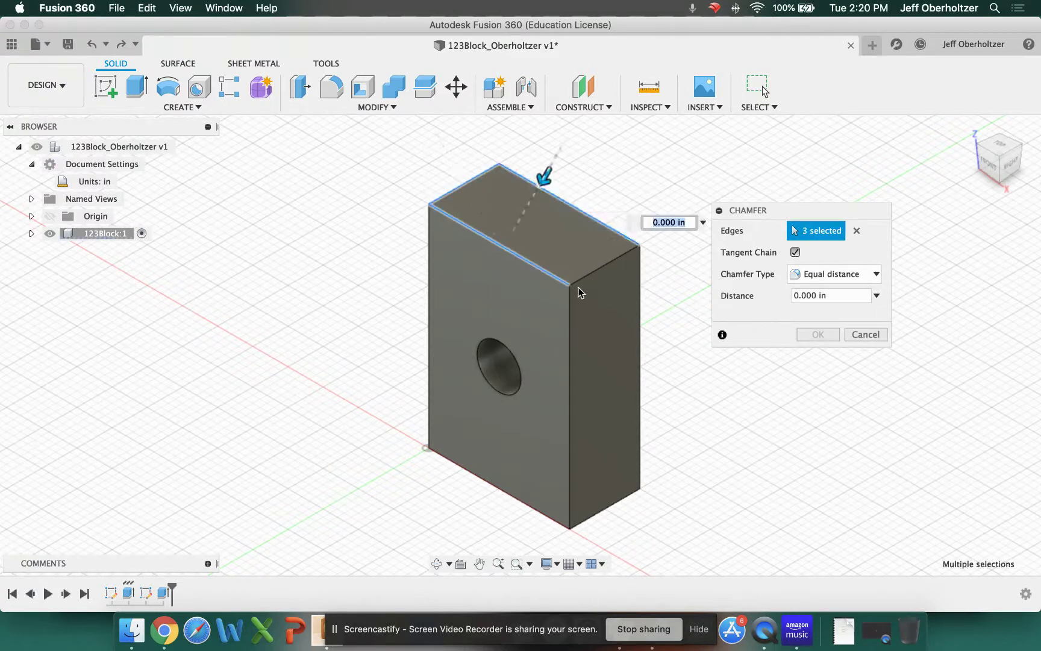
{"action": "left_click", "coordinate": [580, 282]}
{"action": "left_click", "coordinate": [640, 291]}
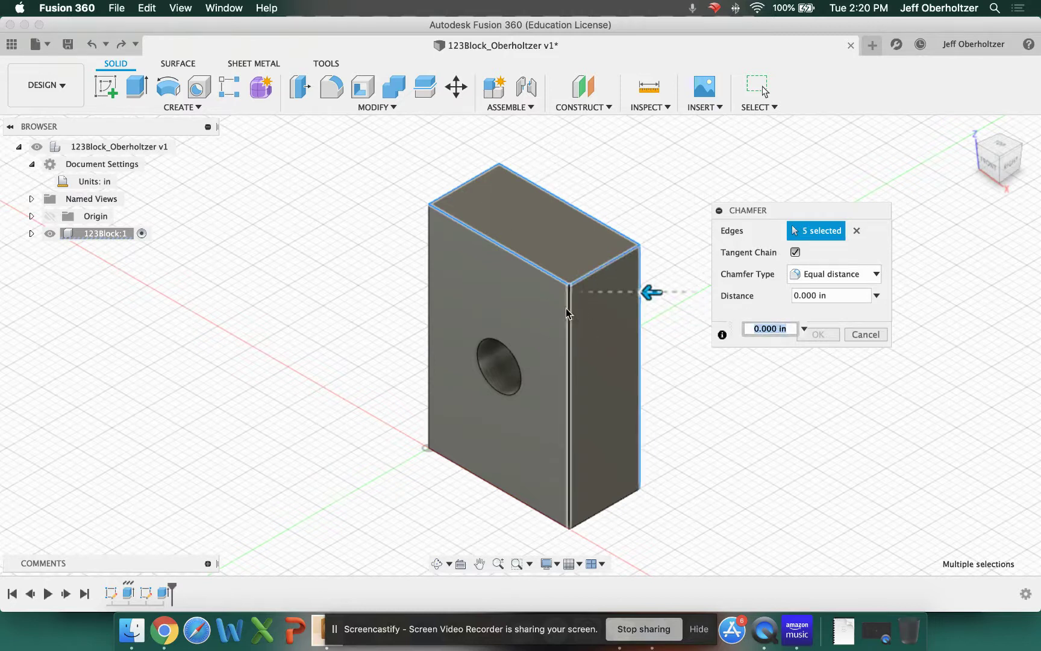
{"action": "left_click", "coordinate": [570, 312]}
Step: Add the bottom, left and hidden back edges plus both hole rims, 14 edges total
{"action": "left_click", "coordinate": [620, 498]}
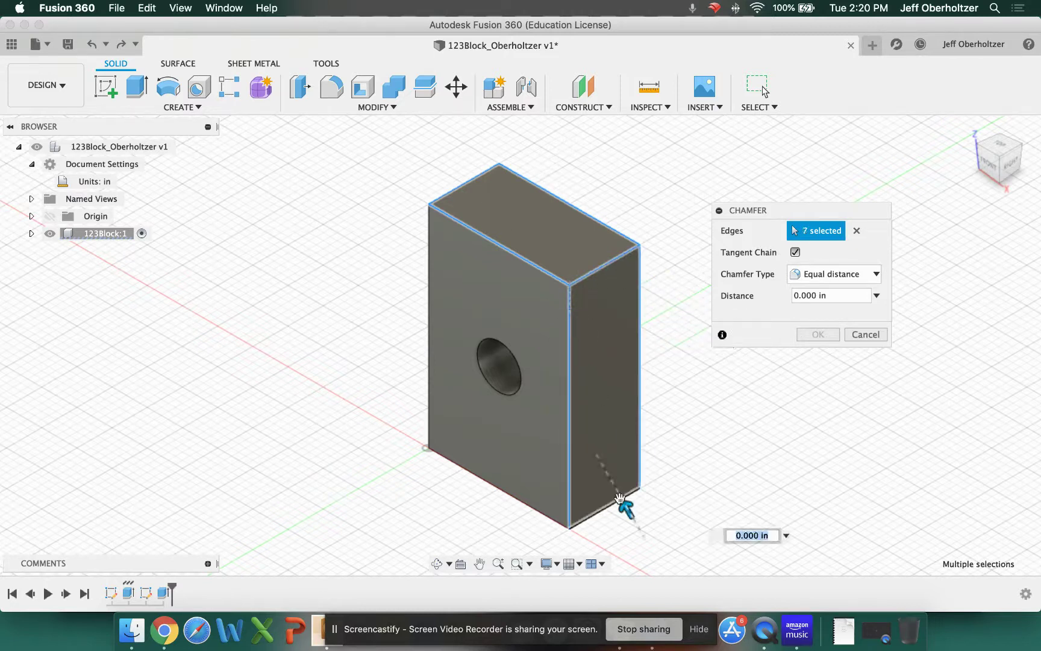
{"action": "left_click", "coordinate": [519, 499]}
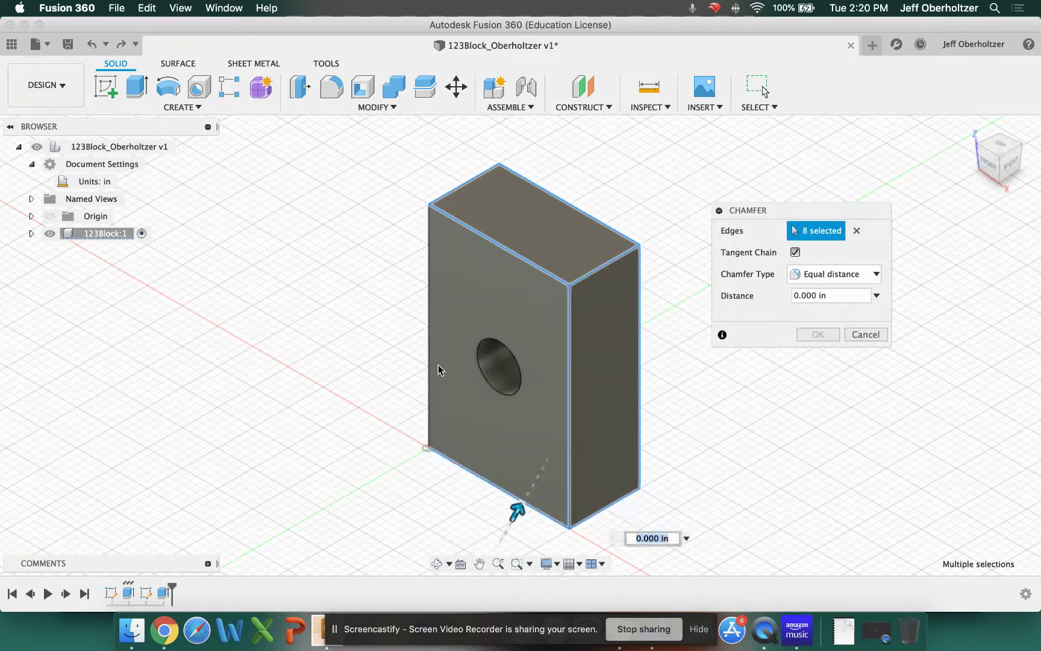
{"action": "left_click", "coordinate": [429, 354]}
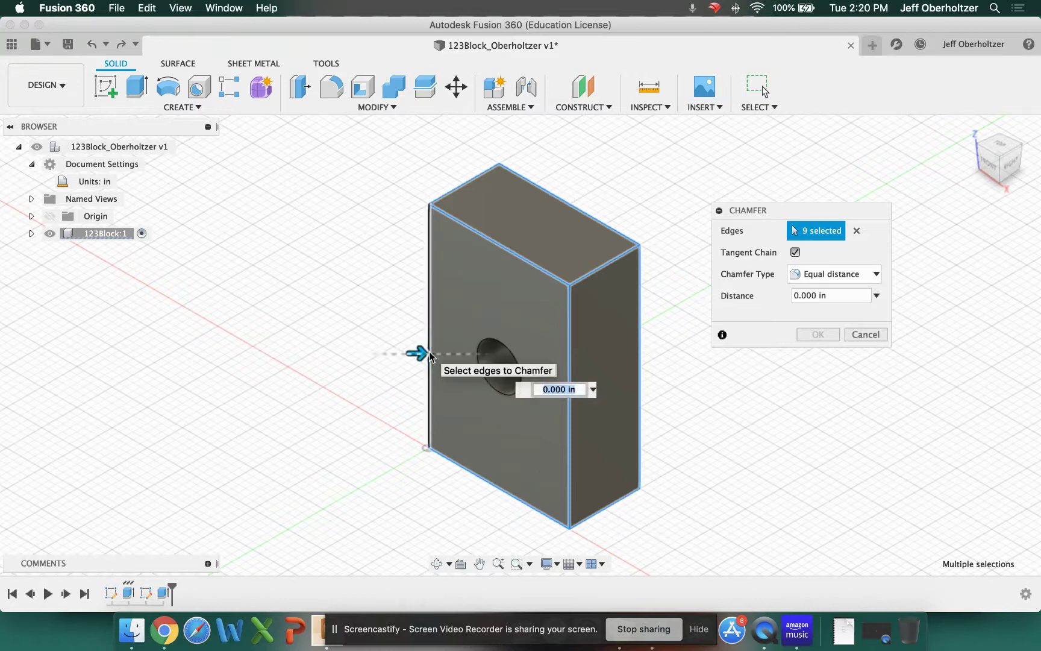
{"action": "left_click", "coordinate": [498, 291]}
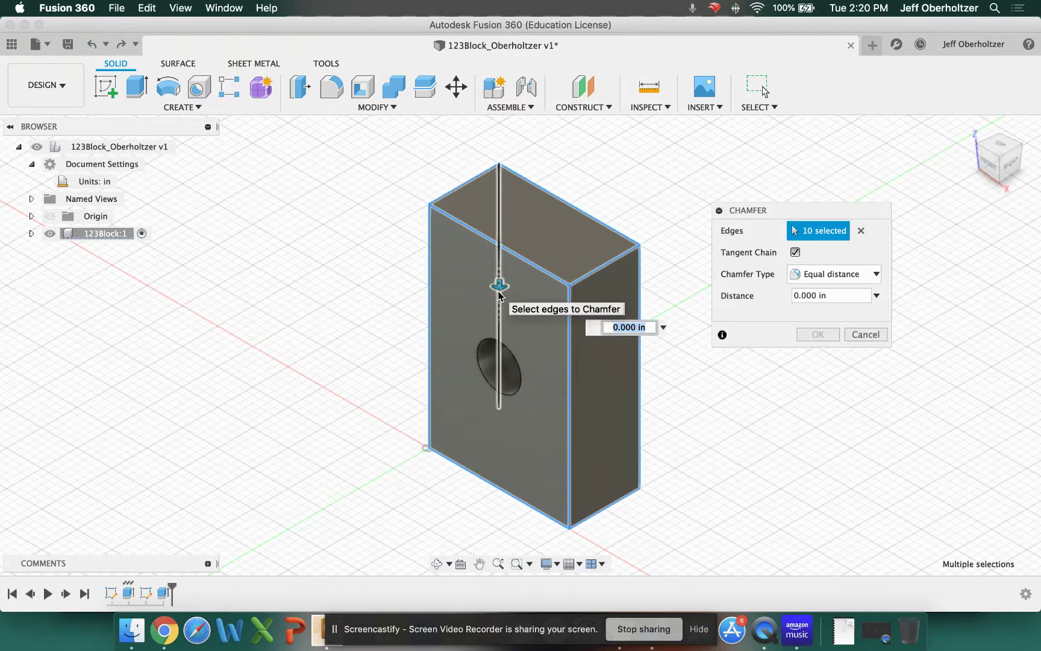
{"action": "left_click", "coordinate": [454, 438]}
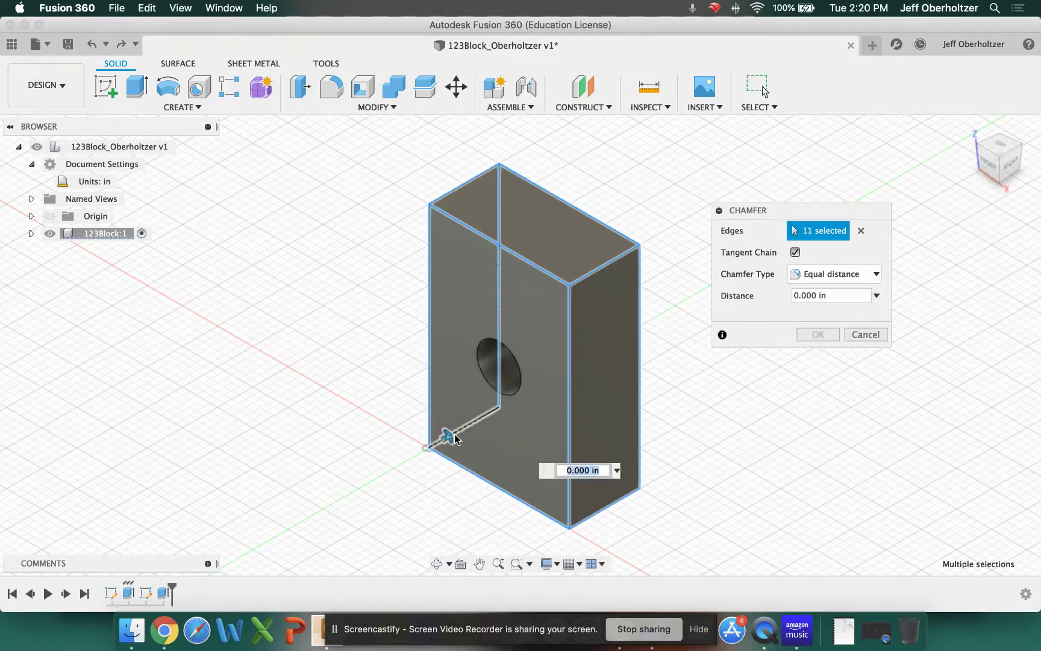
{"action": "left_click", "coordinate": [539, 436]}
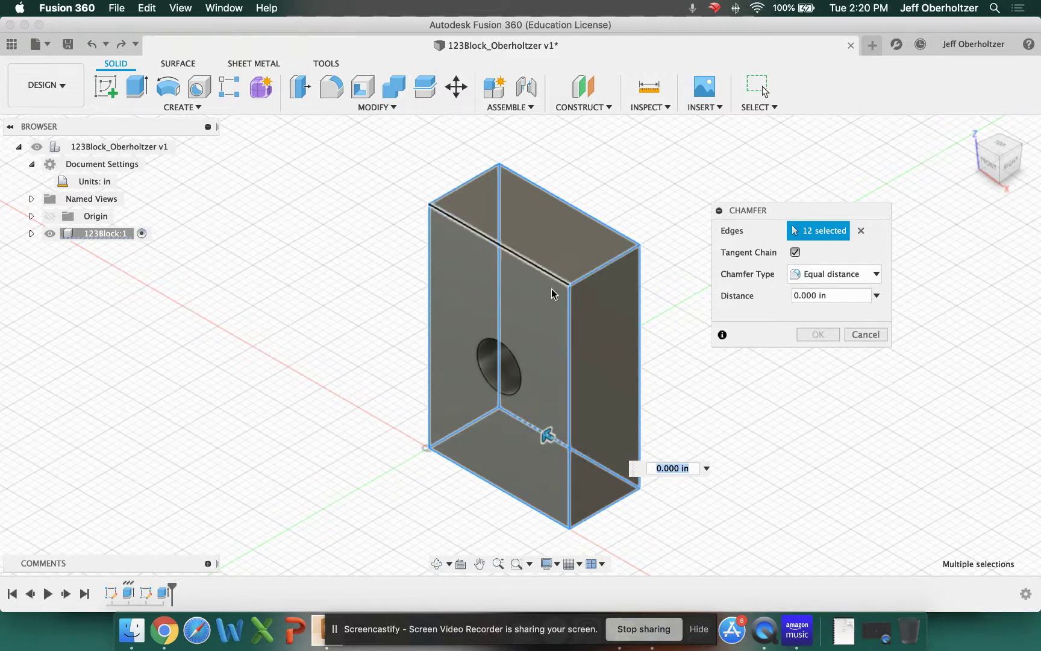
{"action": "left_click", "coordinate": [516, 358]}
{"action": "left_click", "coordinate": [548, 320]}
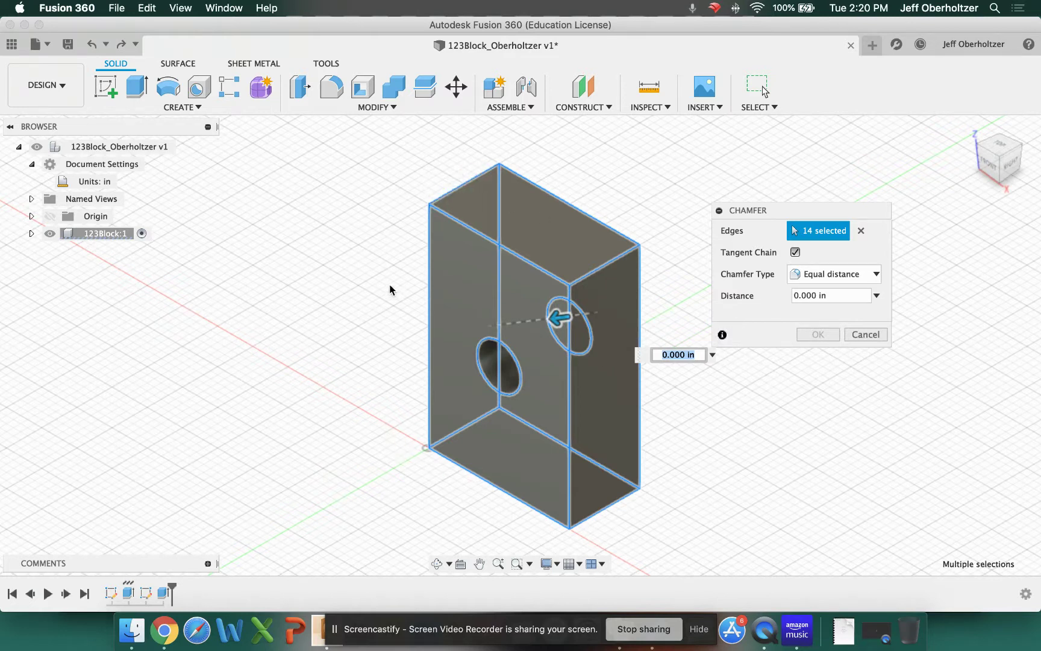
Step: Cancel the edge-by-edge chamfer and start a fresh Chamfer command
{"action": "left_click", "coordinate": [863, 335]}
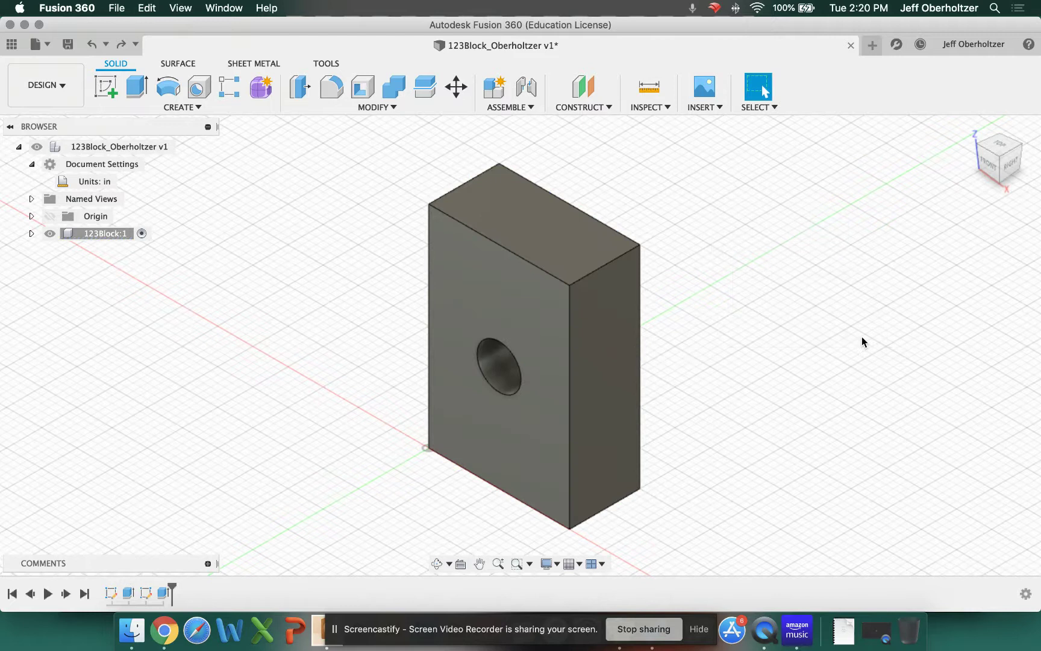
{"action": "left_click", "coordinate": [398, 108]}
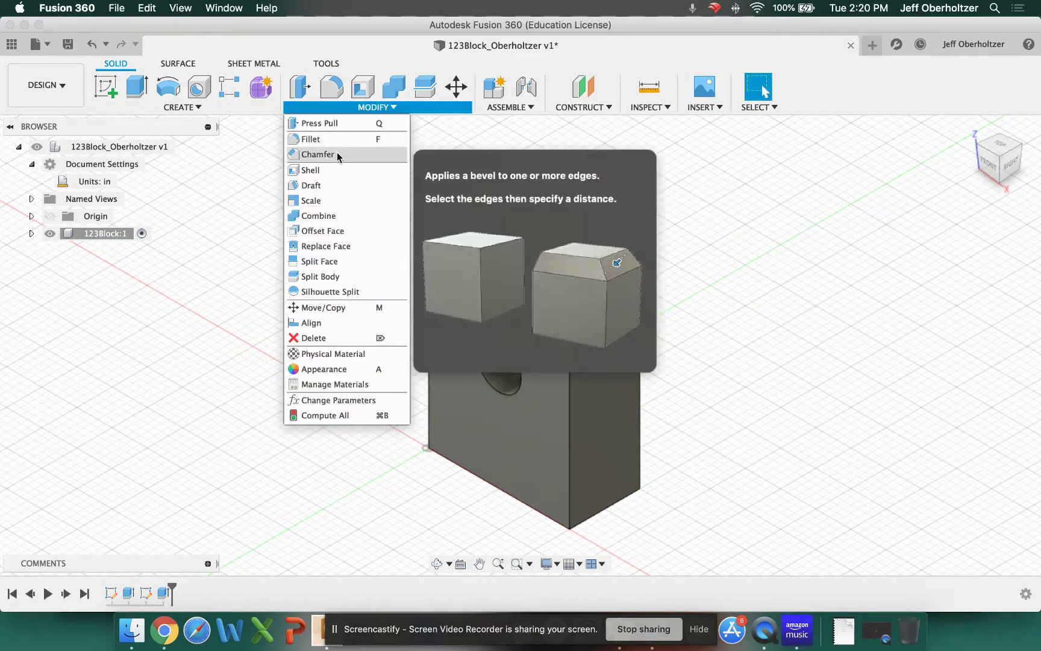
{"action": "left_click", "coordinate": [337, 154]}
{"action": "left_click_drag", "start_coordinate": [807, 209], "coordinate": [172, 312]}
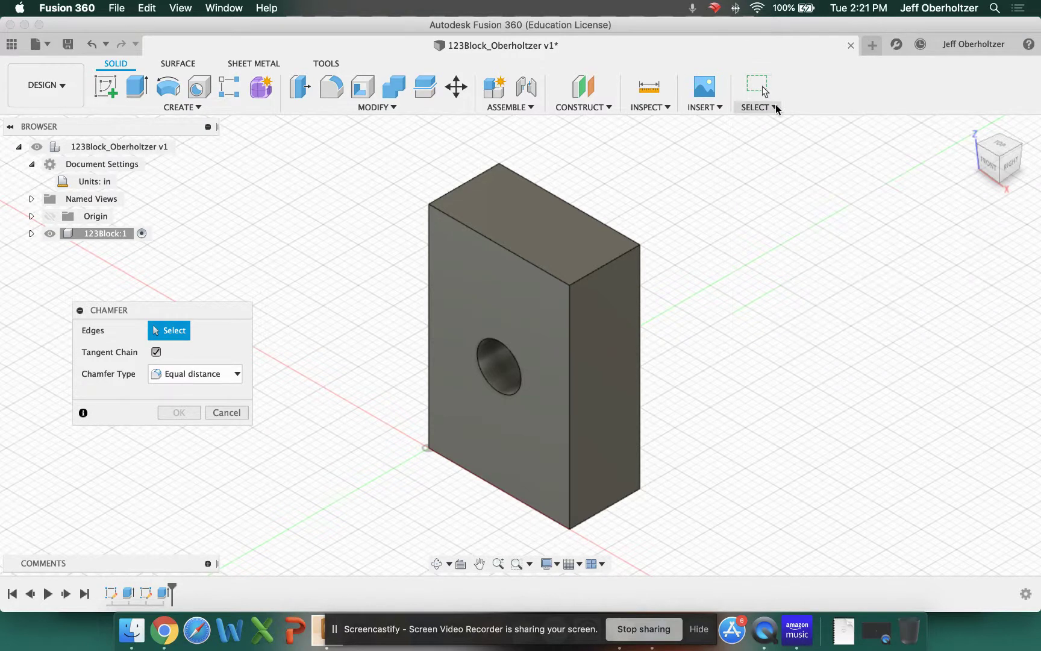
Step: Switch to Window Selection and box-select the whole block's 14 edges
{"action": "left_click", "coordinate": [773, 107]}
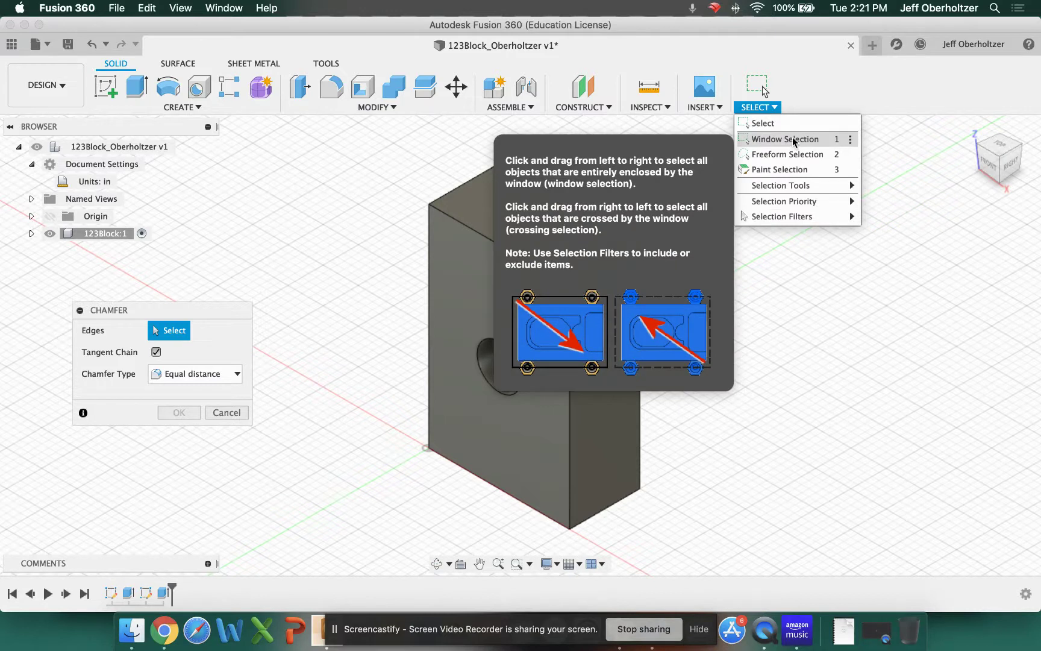
{"action": "left_click", "coordinate": [792, 141]}
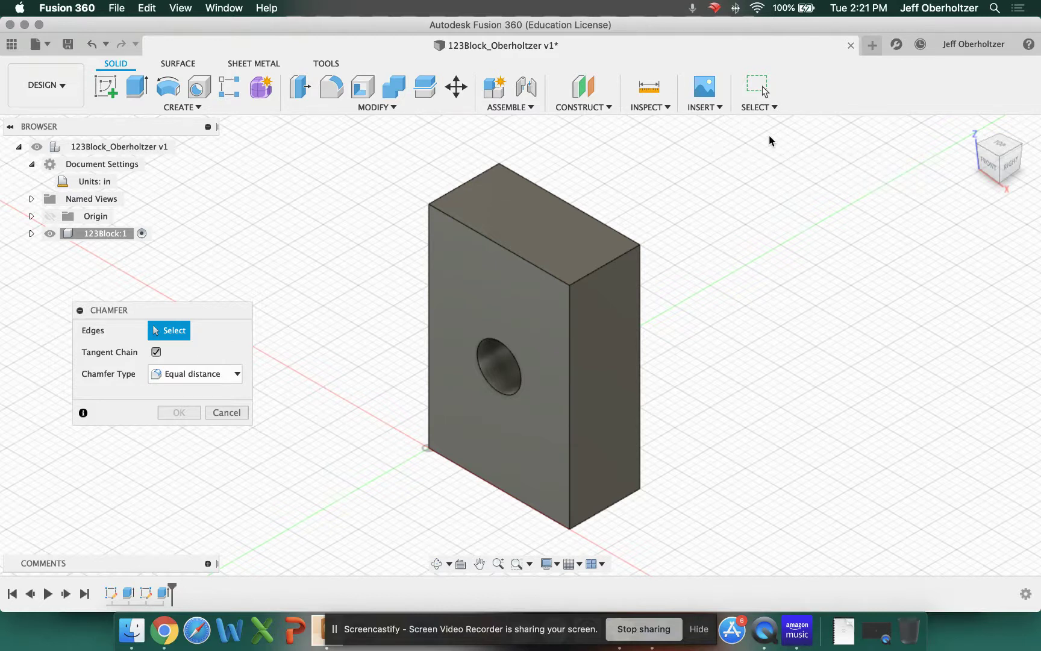
{"action": "left_click_drag", "start_coordinate": [769, 136], "coordinate": [393, 547]}
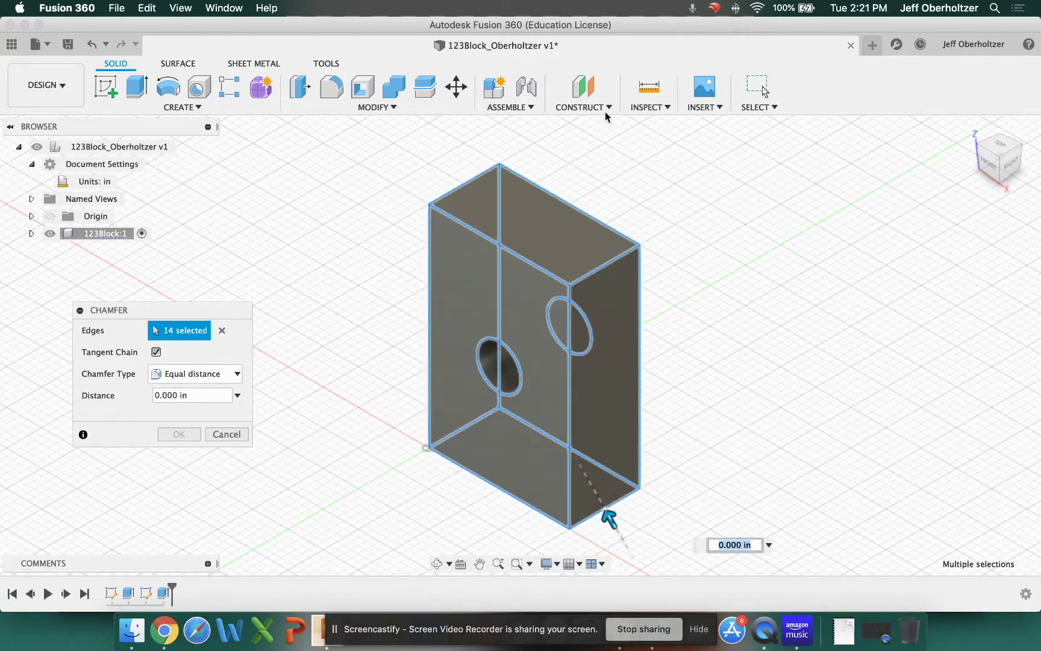
{"action": "left_click_drag", "start_coordinate": [252, 307], "coordinate": [403, 247]}
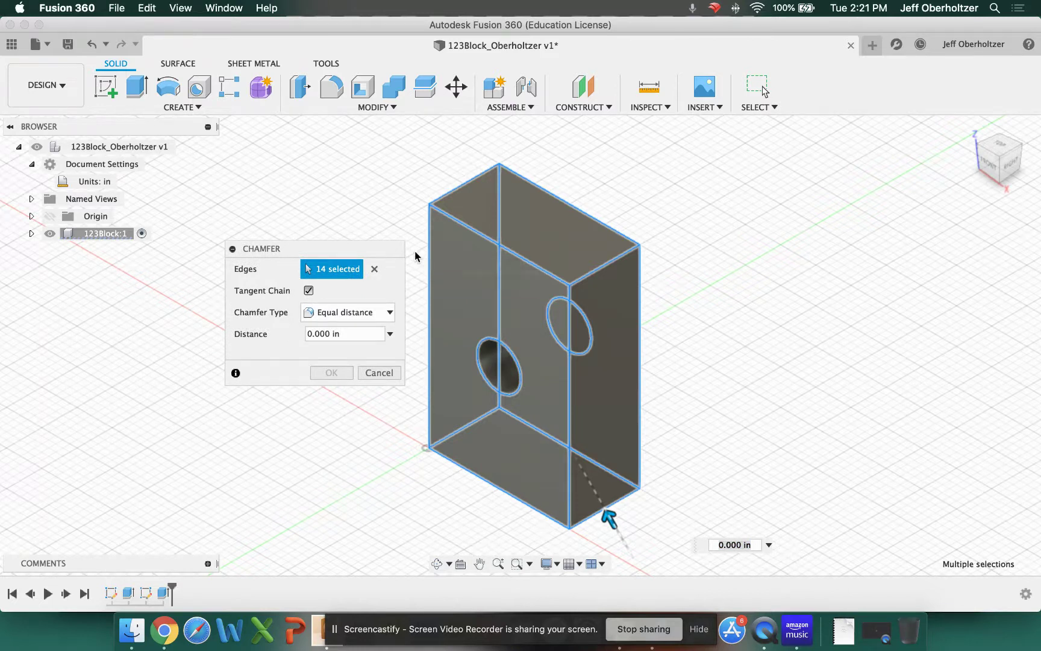
Step: Drop both hole rims and chamfer the 12 outer edges at 0.030 in
{"action": "left_click", "coordinate": [480, 351]}
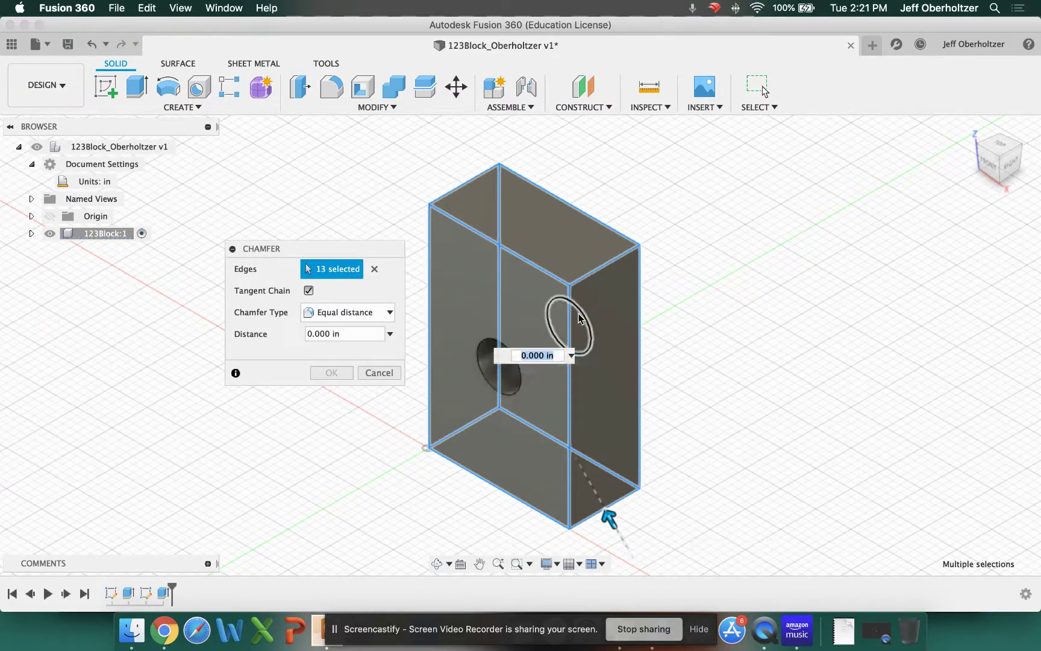
{"action": "left_click", "coordinate": [573, 303]}
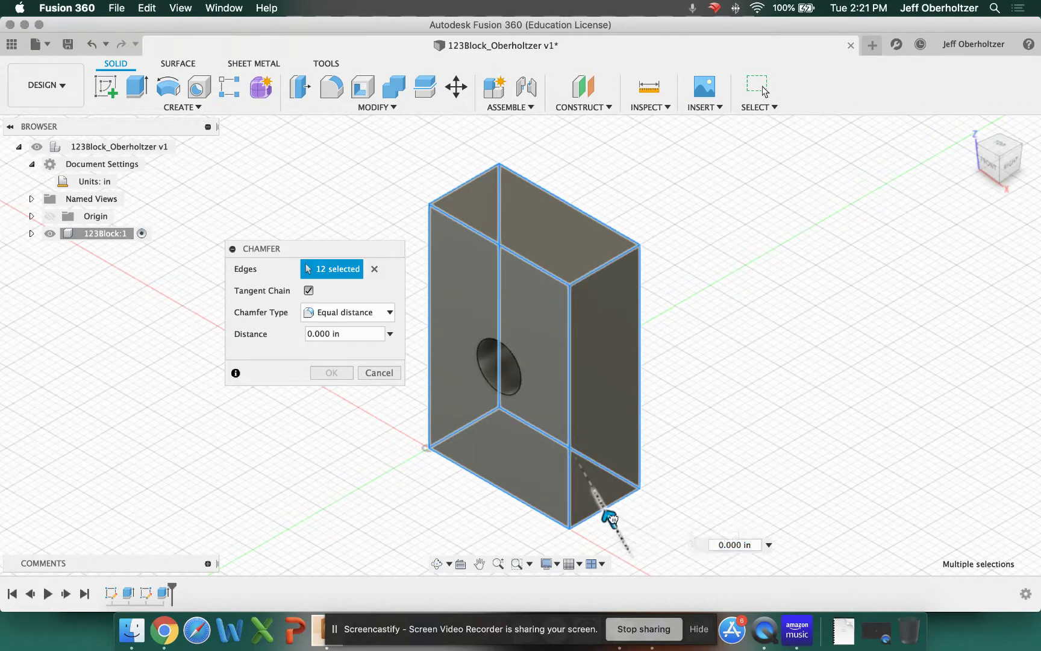
{"action": "left_click_drag", "start_coordinate": [609, 518], "coordinate": [605, 505]}
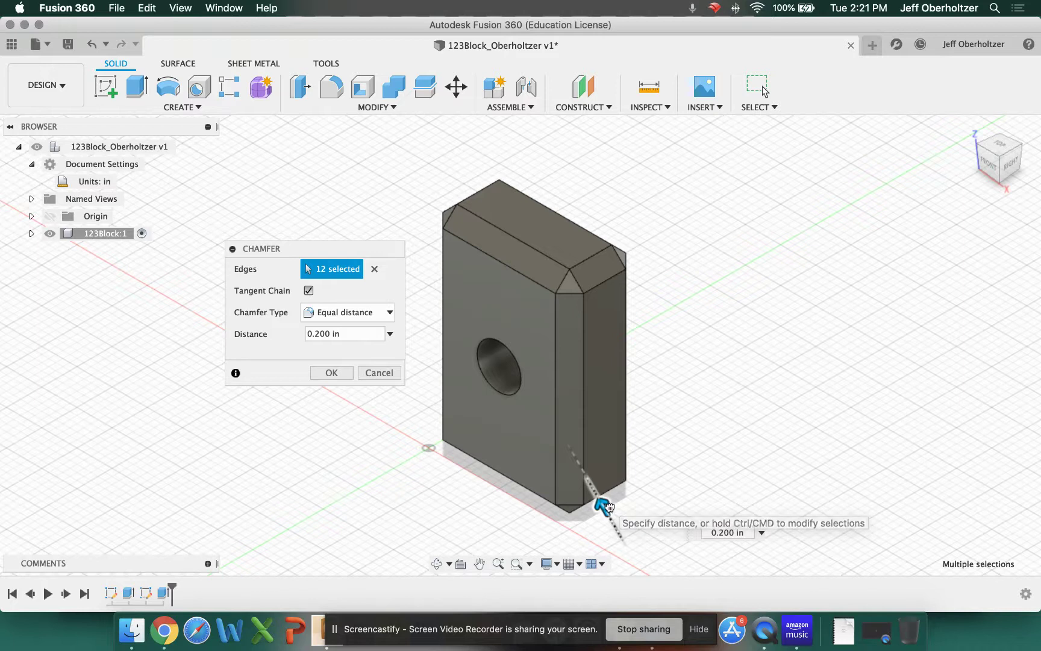
{"action": "left_click_drag", "start_coordinate": [602, 505], "coordinate": [611, 517]}
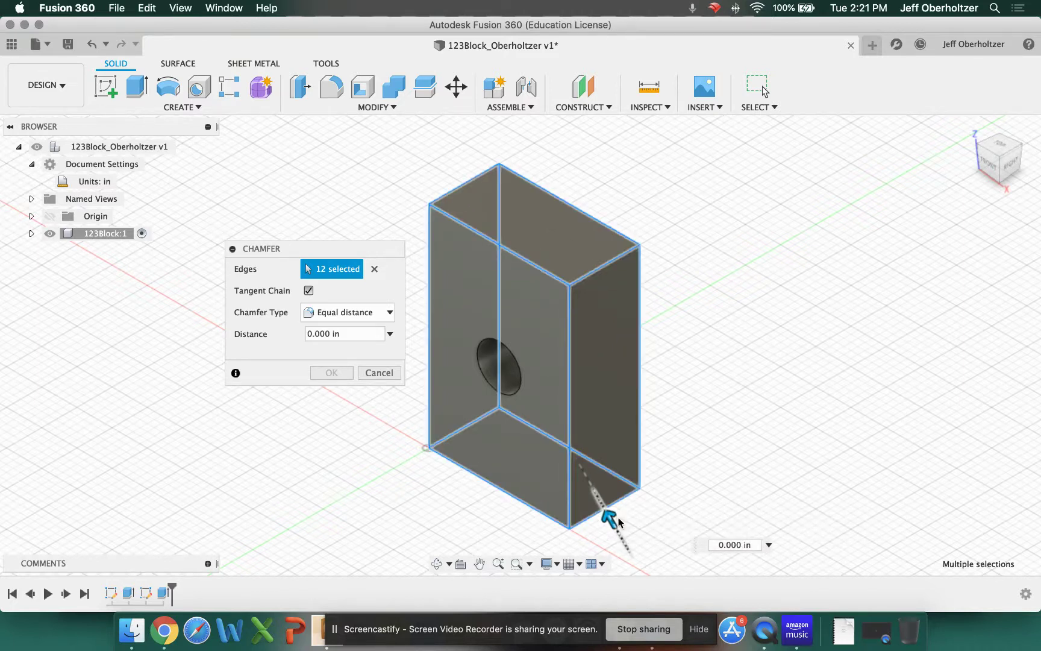
{"action": "left_click", "coordinate": [609, 516]}
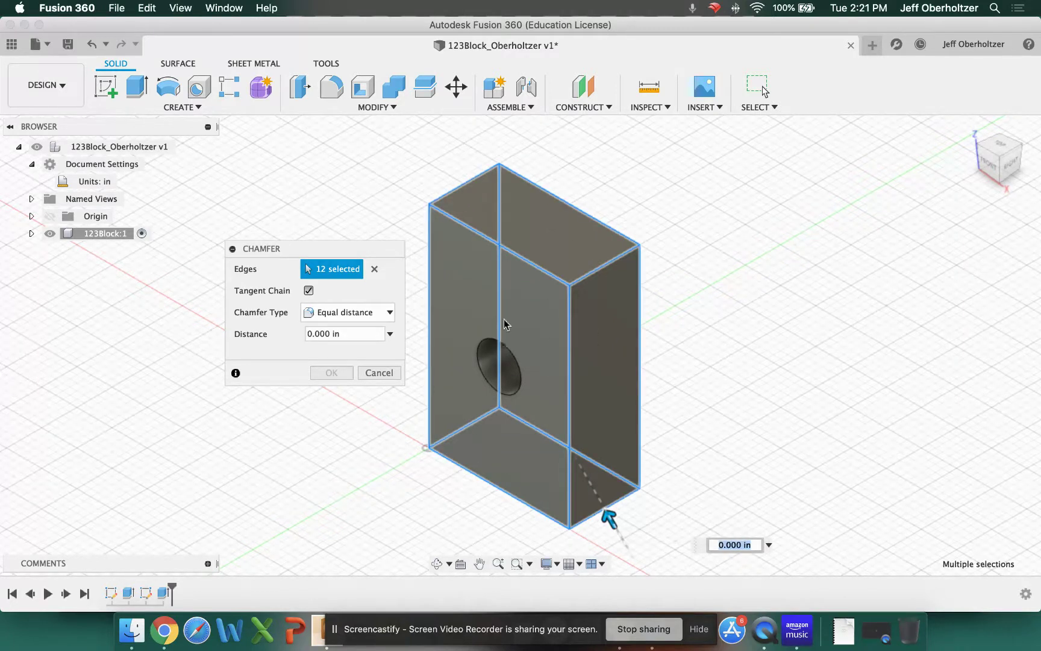
{"action": "left_click", "coordinate": [332, 333]}
{"action": "type", "text": ".030"}
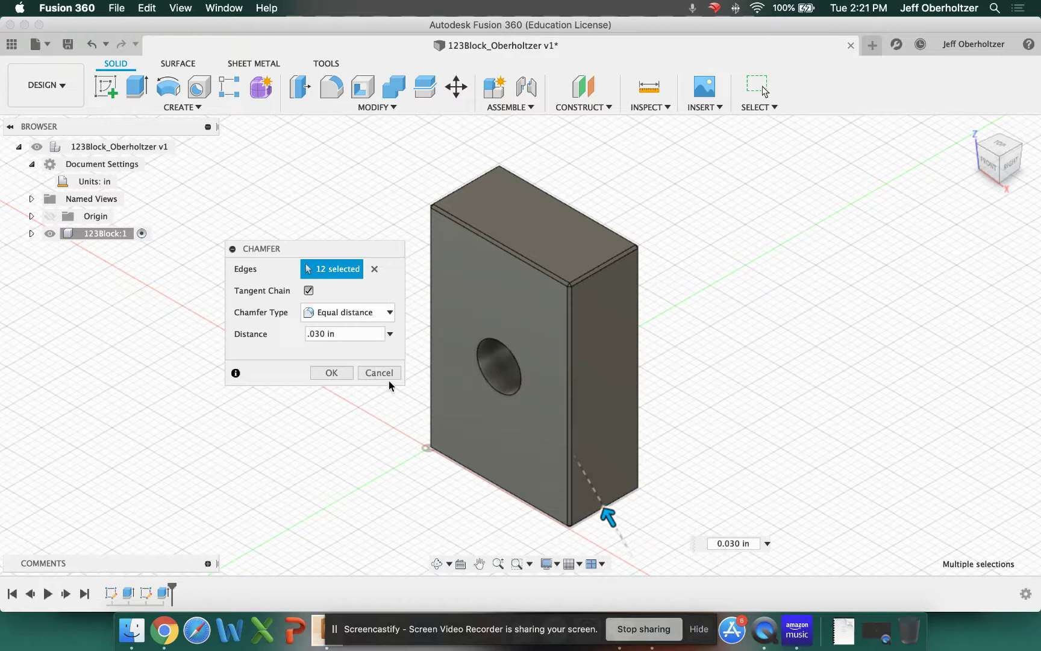
{"action": "left_click", "coordinate": [338, 373]}
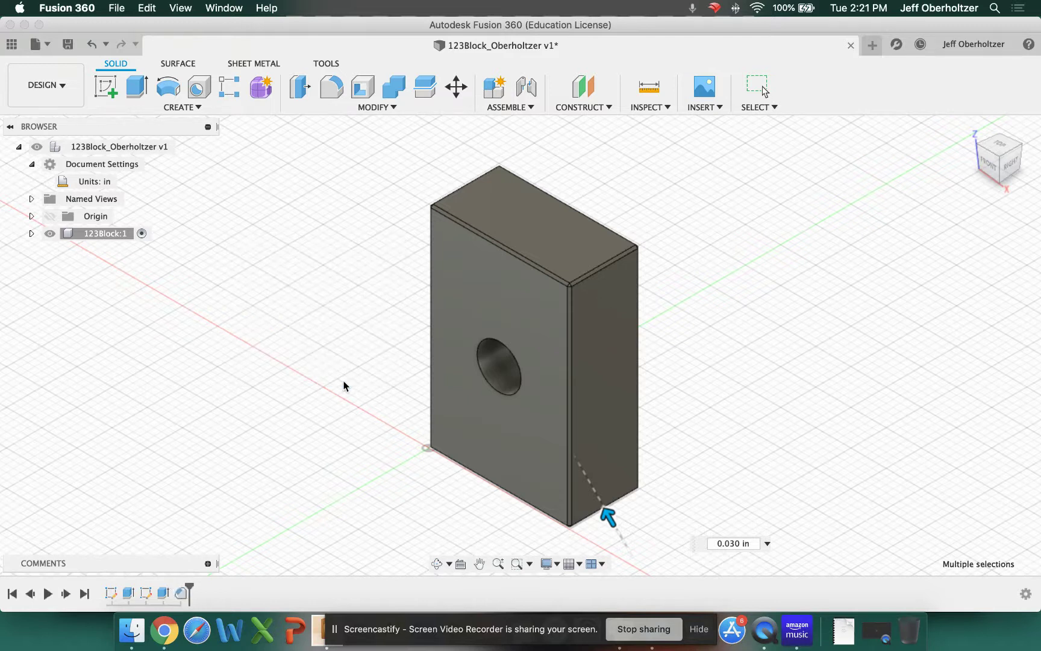
Step: Zoom in to inspect the 0.030 in chamfer, then zoom back out
{"action": "scroll", "coordinate": [577, 281], "scroll_direction": "up", "scroll_amount": 6}
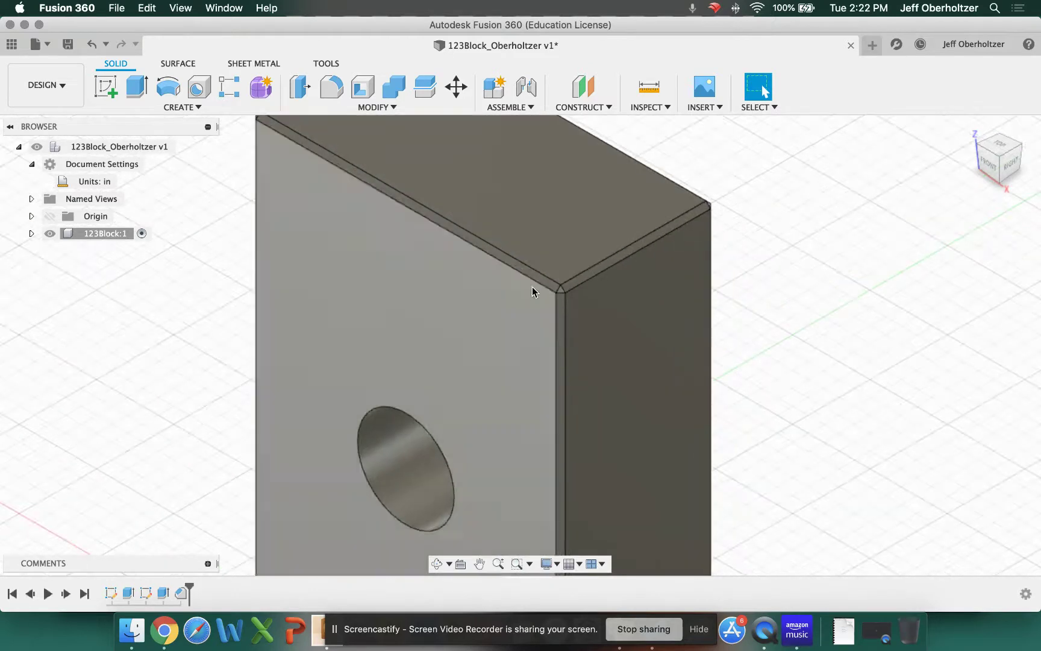
{"action": "scroll", "coordinate": [616, 302], "scroll_direction": "down", "scroll_amount": 5}
{"action": "scroll", "coordinate": [617, 304], "scroll_direction": "down", "scroll_amount": 3}
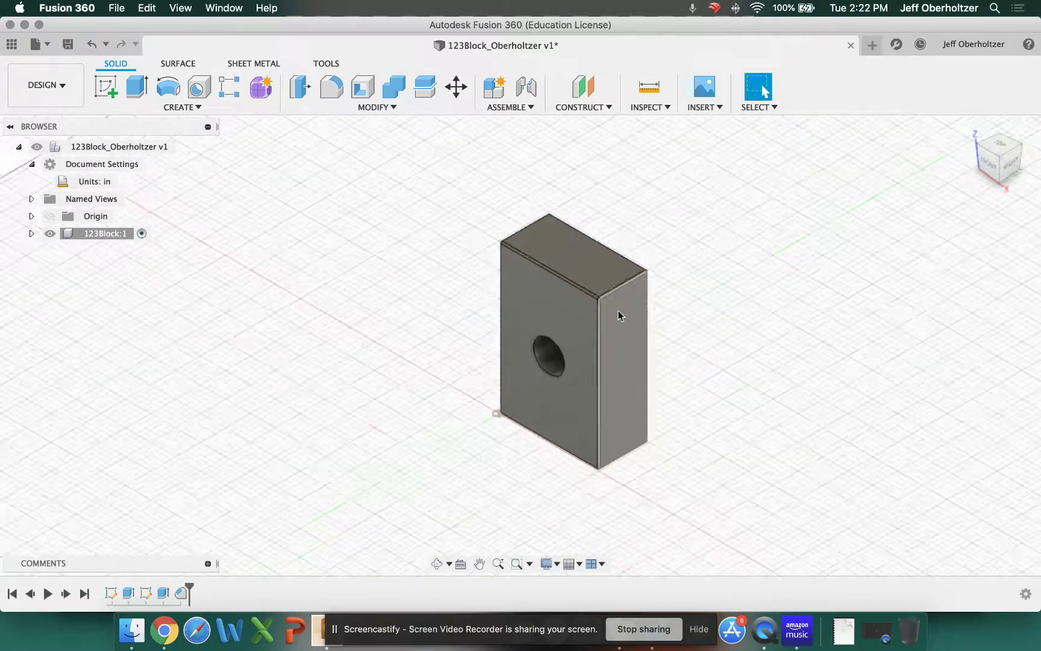
{"action": "scroll", "coordinate": [618, 309], "scroll_direction": "up", "scroll_amount": 3}
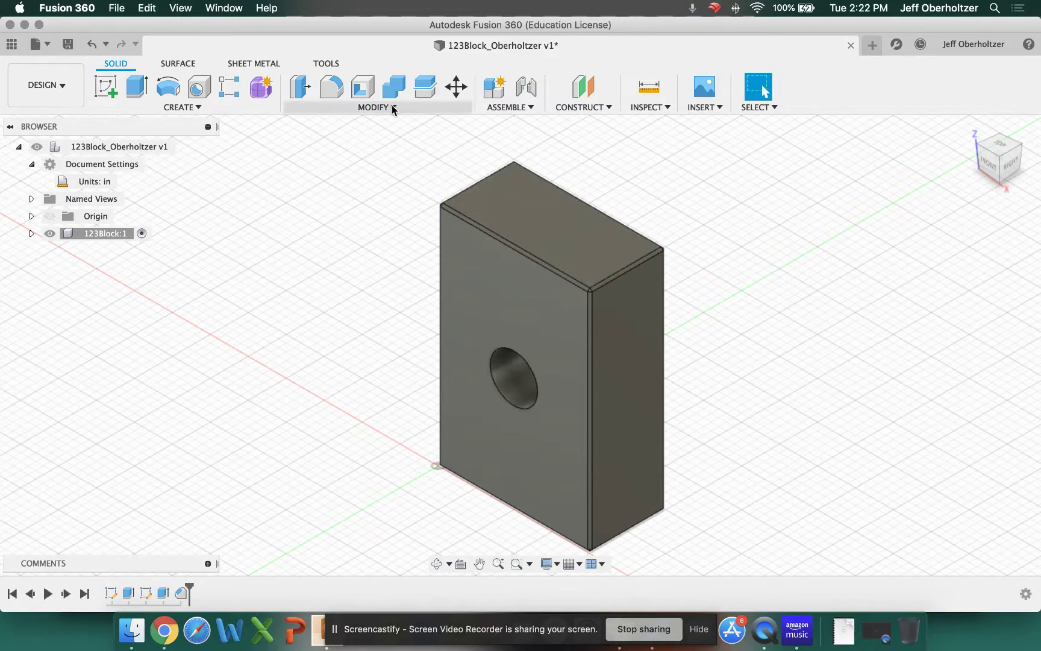
Step: Fillet both circular rims of the through hole with a 0.080 in radius
{"action": "left_click", "coordinate": [330, 88]}
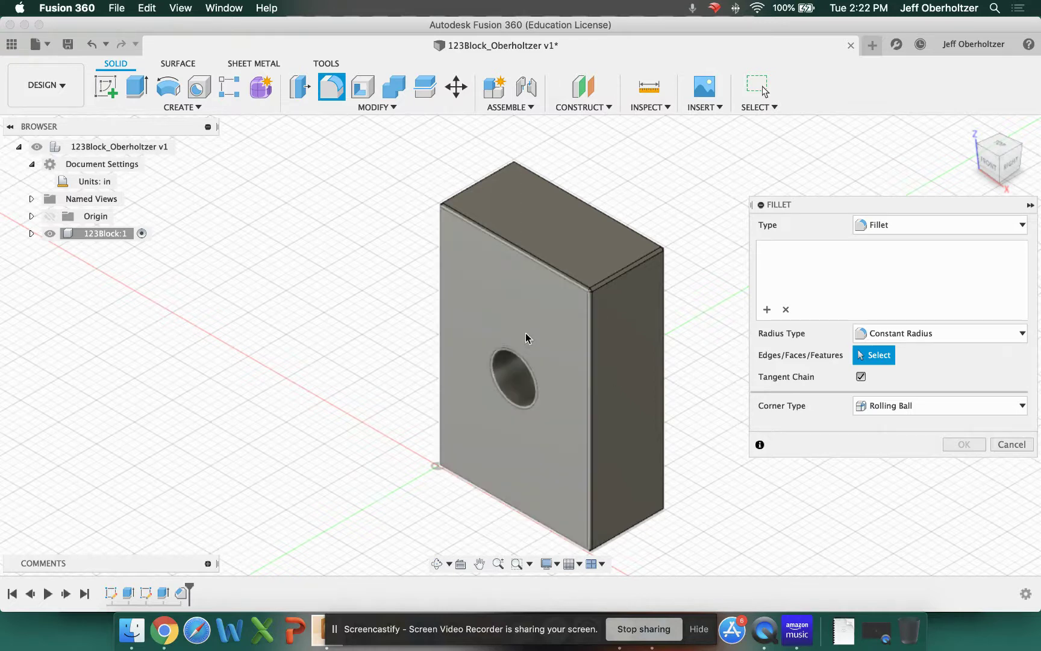
{"action": "left_click", "coordinate": [536, 381]}
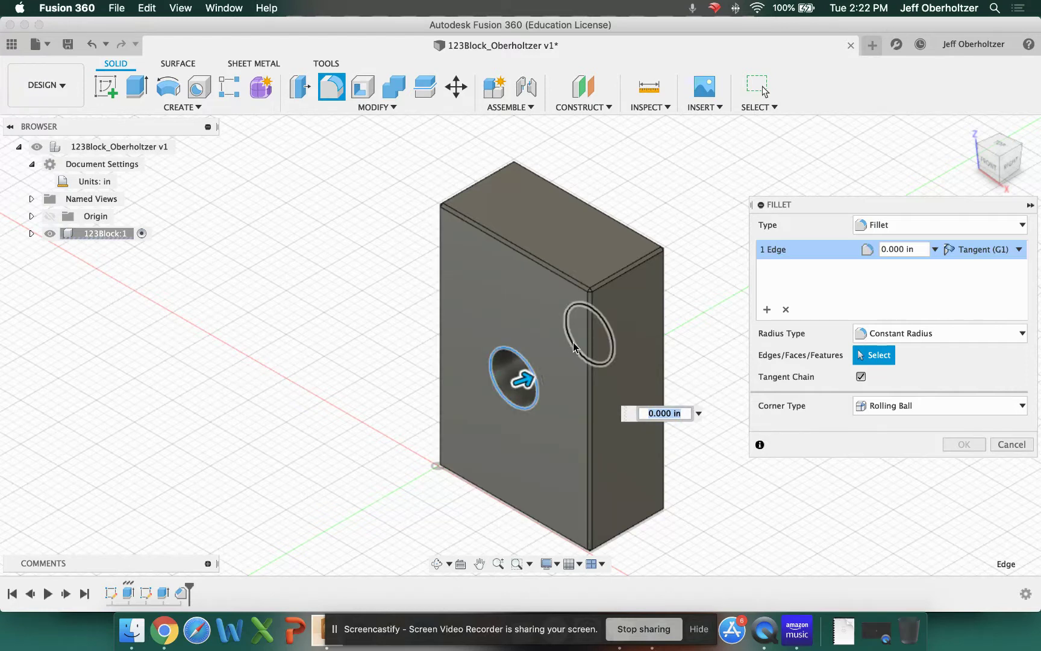
{"action": "left_click", "coordinate": [573, 343]}
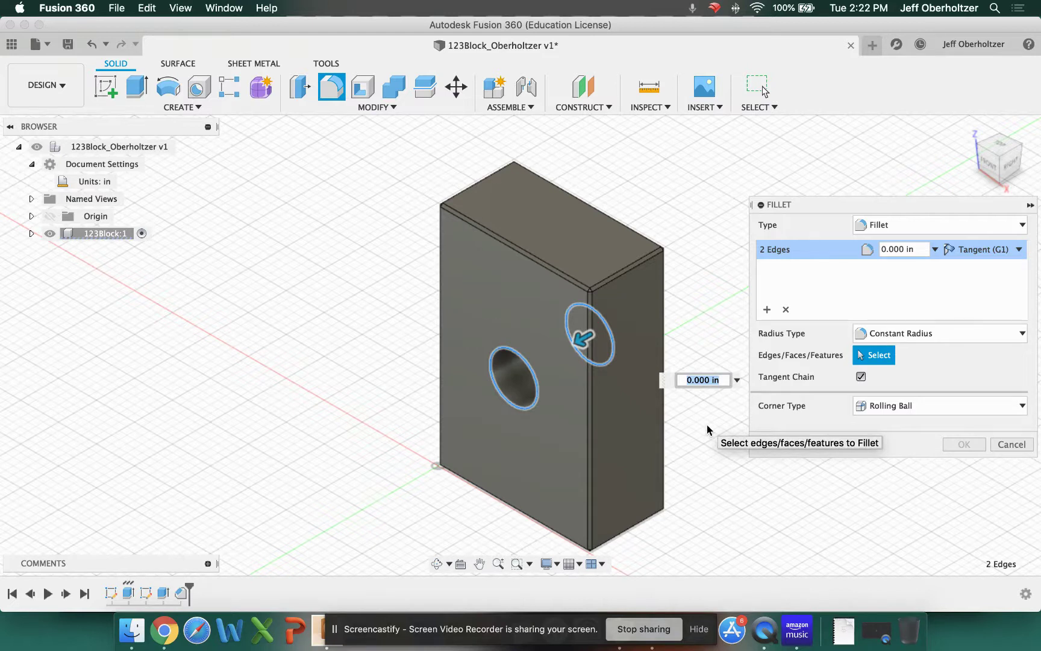
{"action": "type", "text": ".080"}
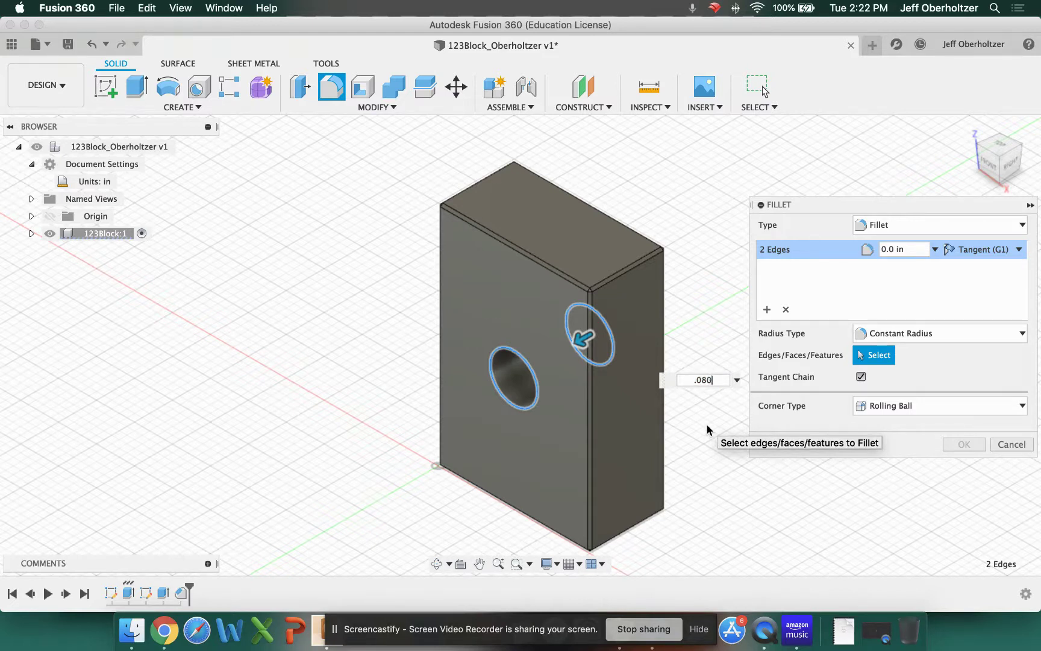
{"action": "key", "text": "Return"}
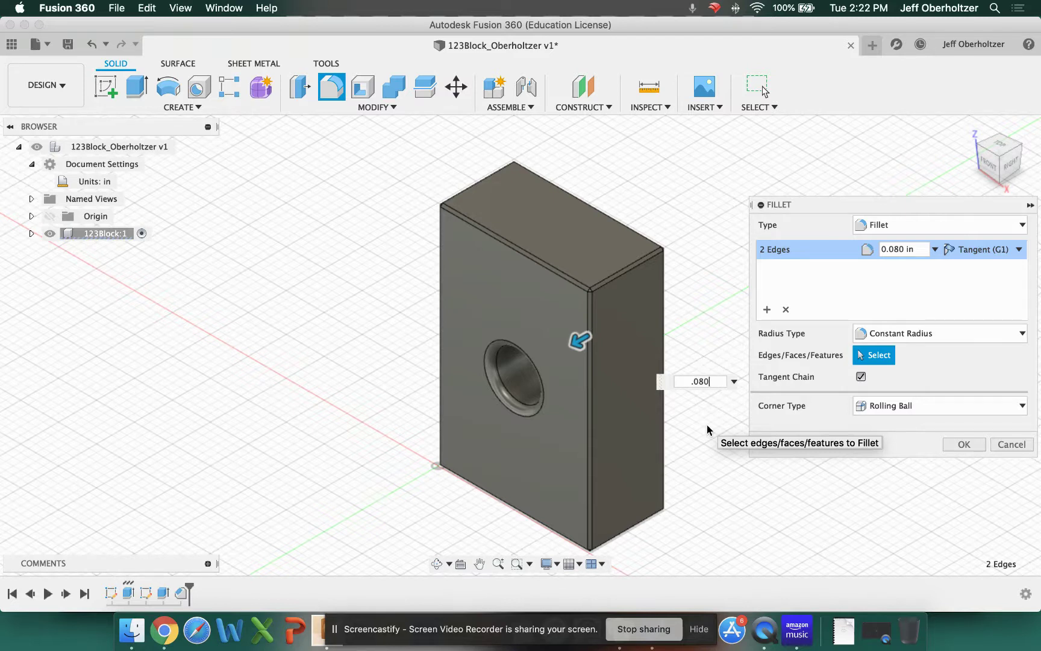
{"action": "left_click", "coordinate": [951, 442]}
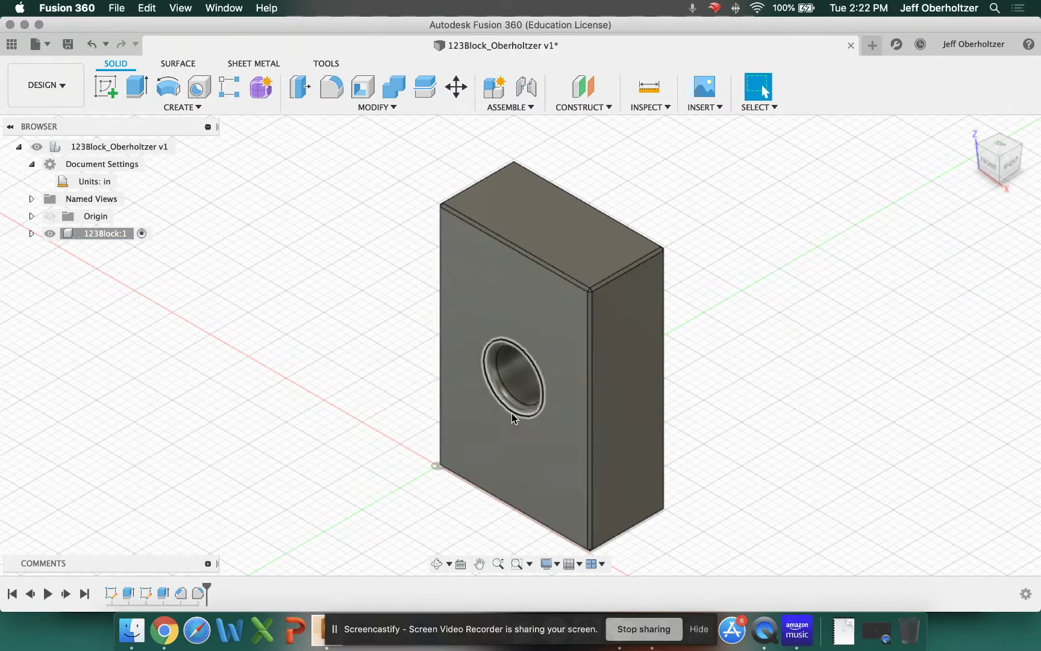
{"action": "scroll", "coordinate": [512, 418], "scroll_direction": "up", "scroll_amount": 5}
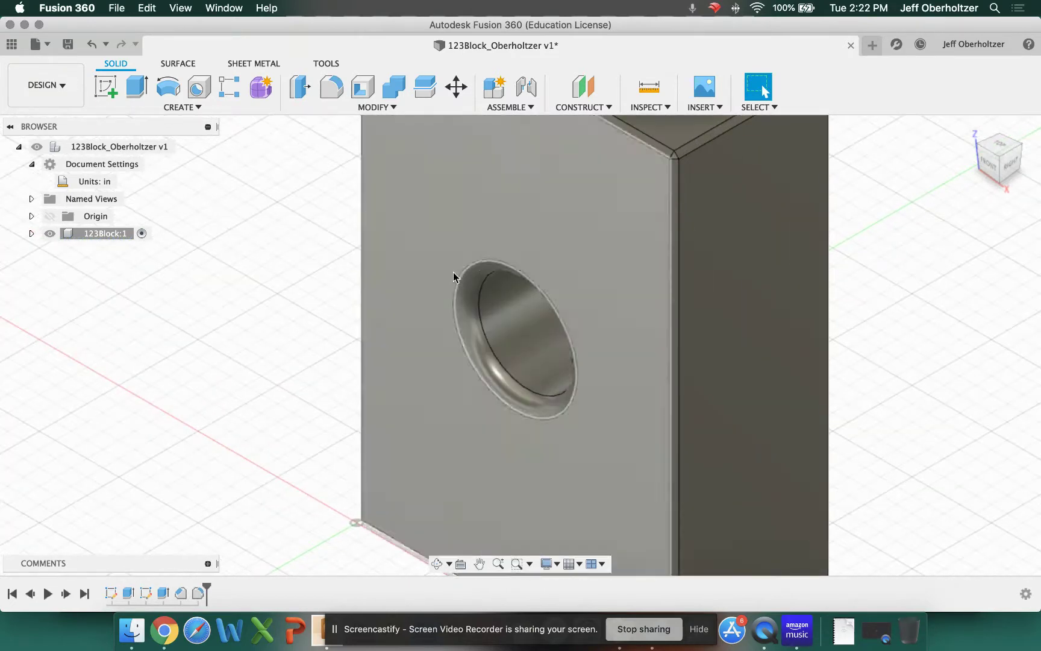
{"action": "scroll", "coordinate": [535, 301], "scroll_direction": "down", "scroll_amount": 8}
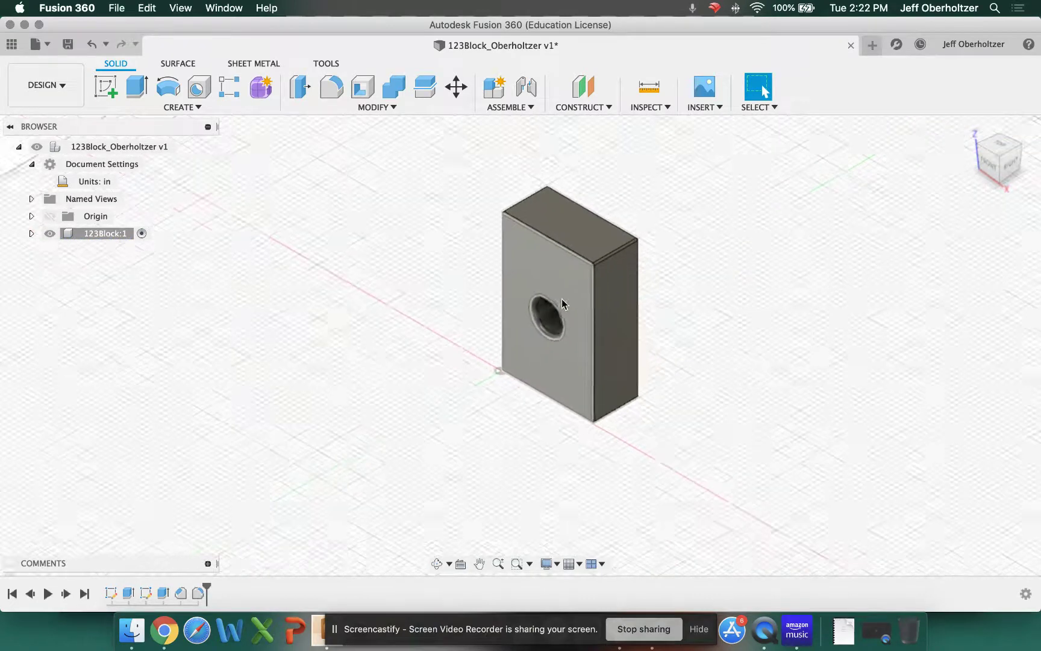
{"action": "scroll", "coordinate": [515, 260], "scroll_direction": "up", "scroll_amount": 6}
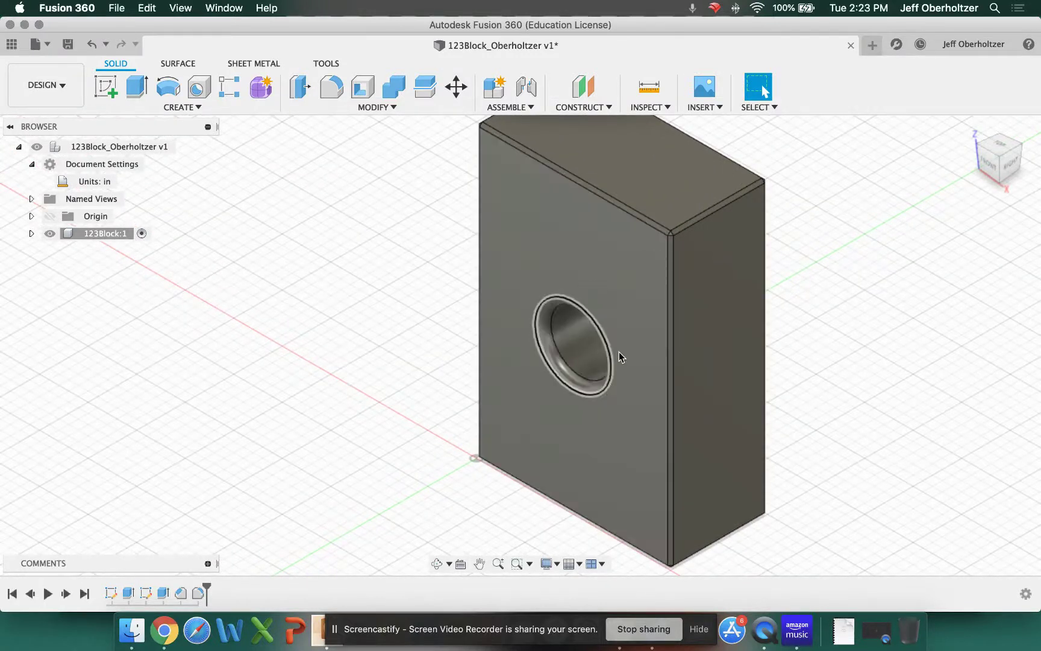
{"action": "scroll", "coordinate": [585, 317], "scroll_direction": "down", "scroll_amount": 3}
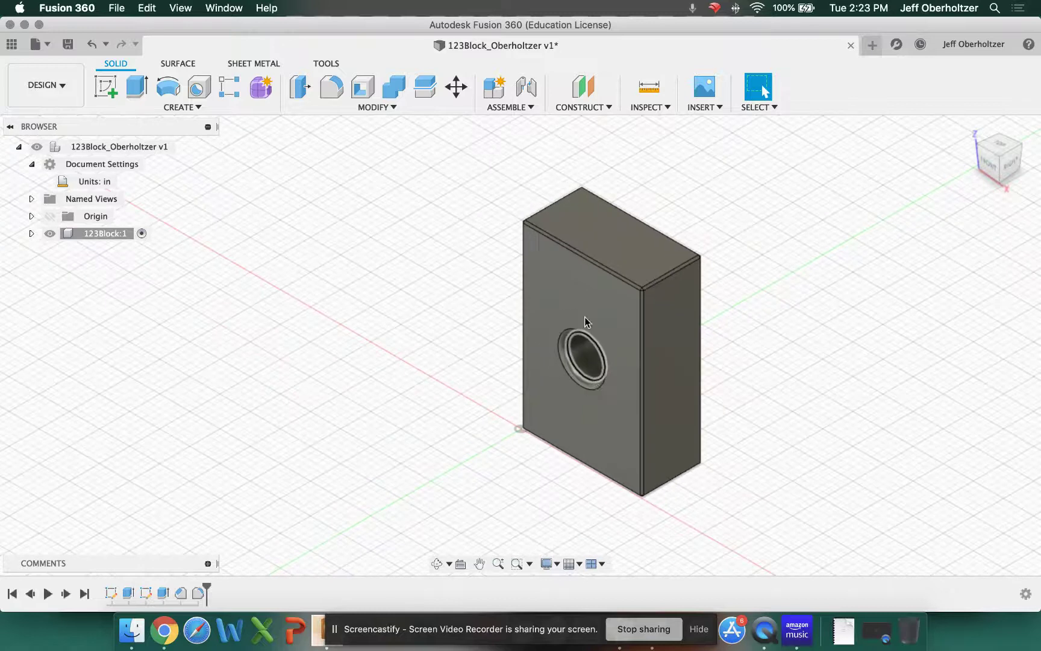
{"action": "scroll", "coordinate": [669, 284], "scroll_direction": "up", "scroll_amount": 2}
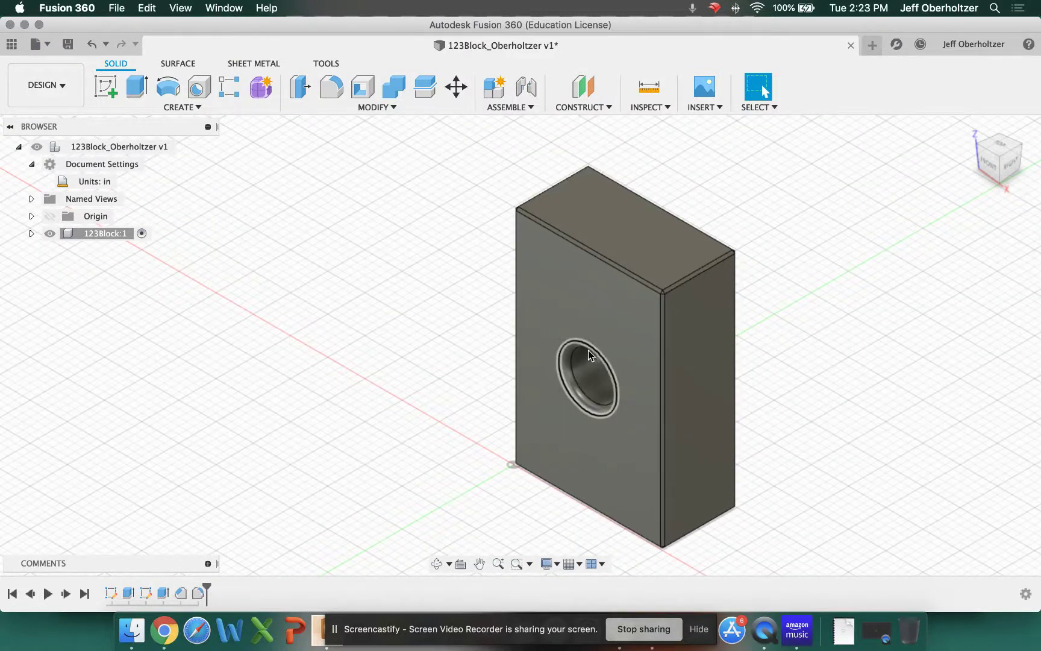
{"action": "left_click", "coordinate": [1023, 146]}
{"action": "scroll", "coordinate": [473, 359], "scroll_direction": "down", "scroll_amount": 4}
{"action": "scroll", "coordinate": [490, 494], "scroll_direction": "up", "scroll_amount": 5}
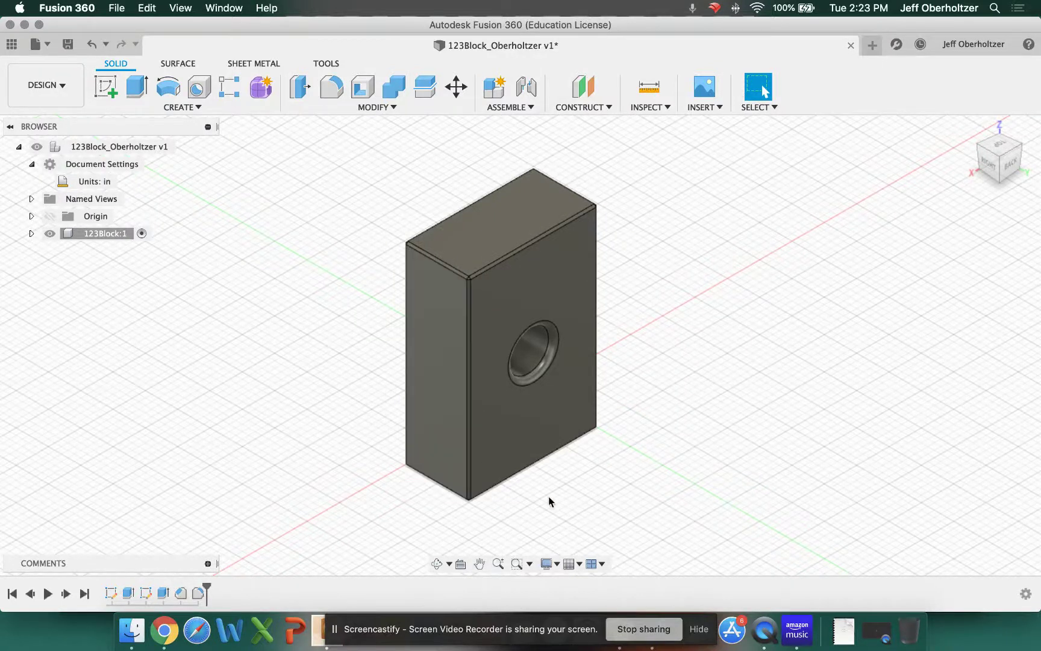
{"action": "left_click", "coordinate": [1003, 181]}
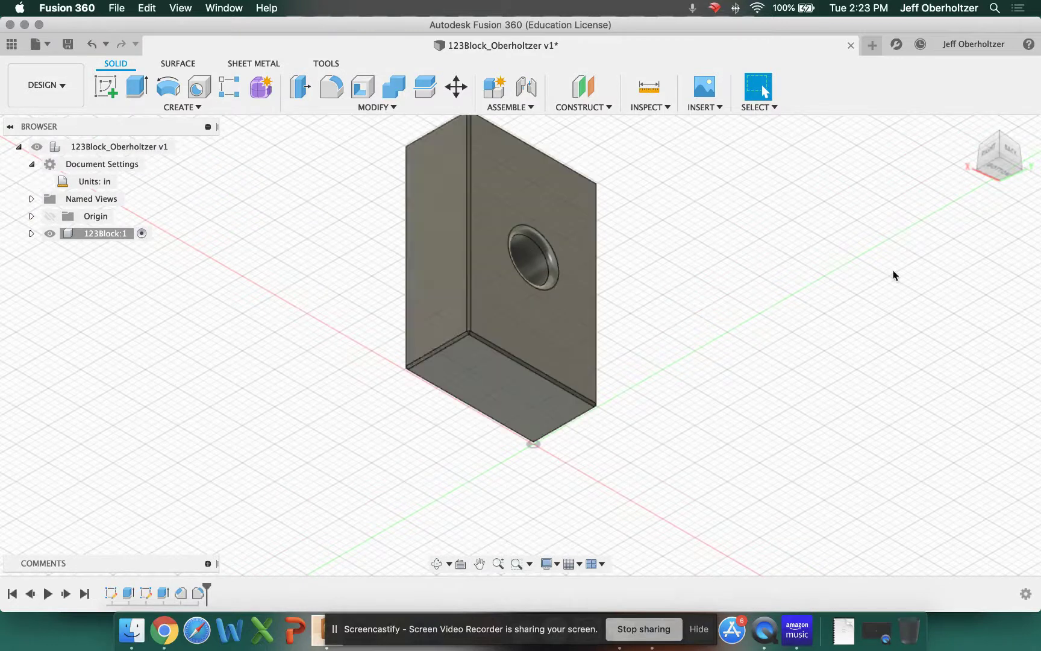
{"action": "left_click", "coordinate": [971, 127]}
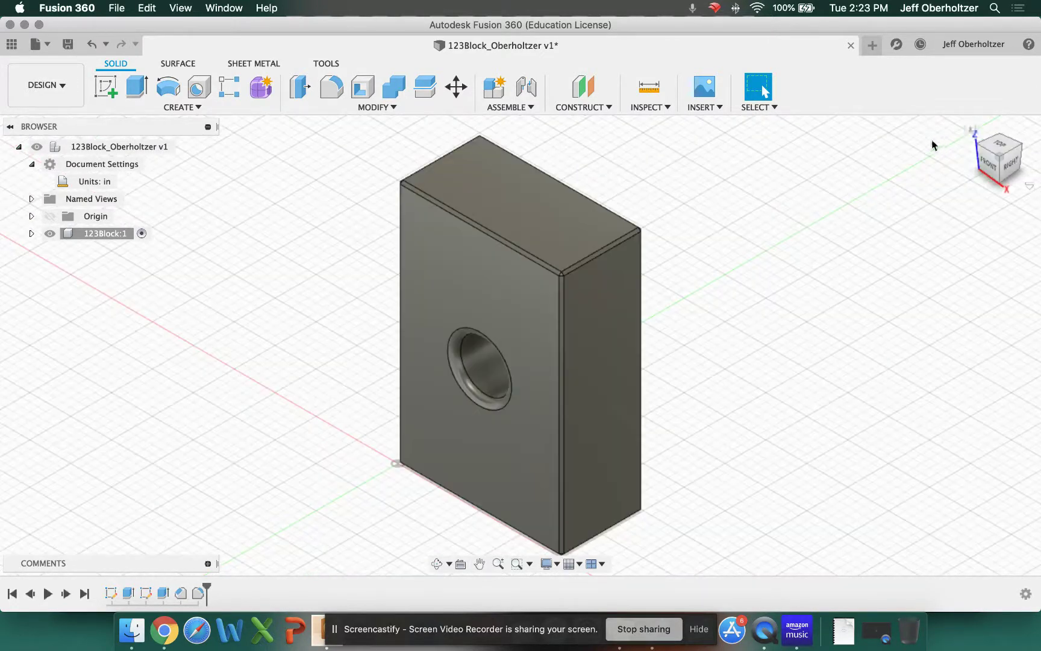